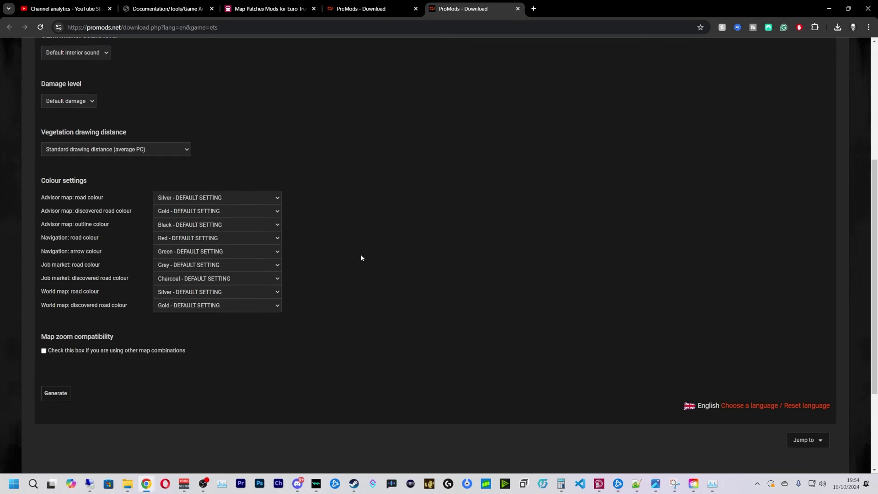
Tick the 'Map zoom compatibility' option in the ProMods def file generator.
{"action": "left_click", "coordinate": [44, 351]}
{"action": "scroll", "coordinate": [297, 345], "scroll_direction": "down", "scroll_amount": 1}
{"action": "scroll", "coordinate": [297, 345], "scroll_direction": "up", "scroll_amount": 1}
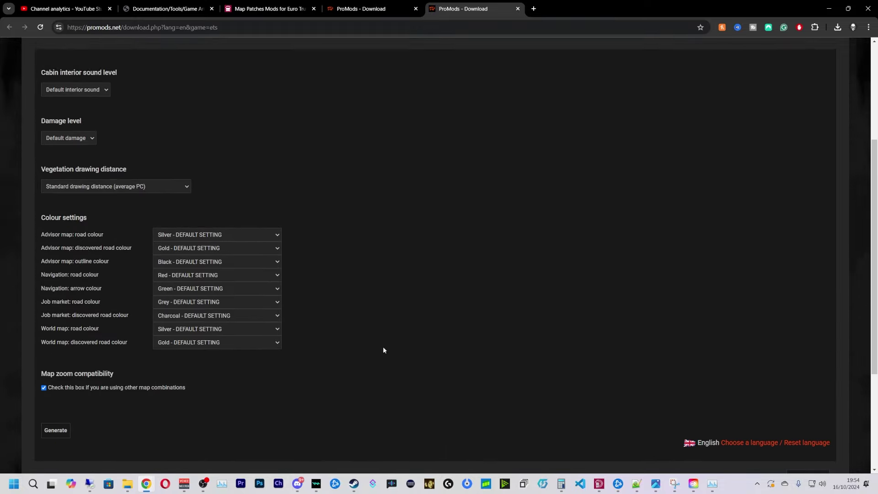
Download the generated def file, then continue to installation step 2 and pick the single-file Premium Download.
{"action": "left_click", "coordinate": [57, 430]}
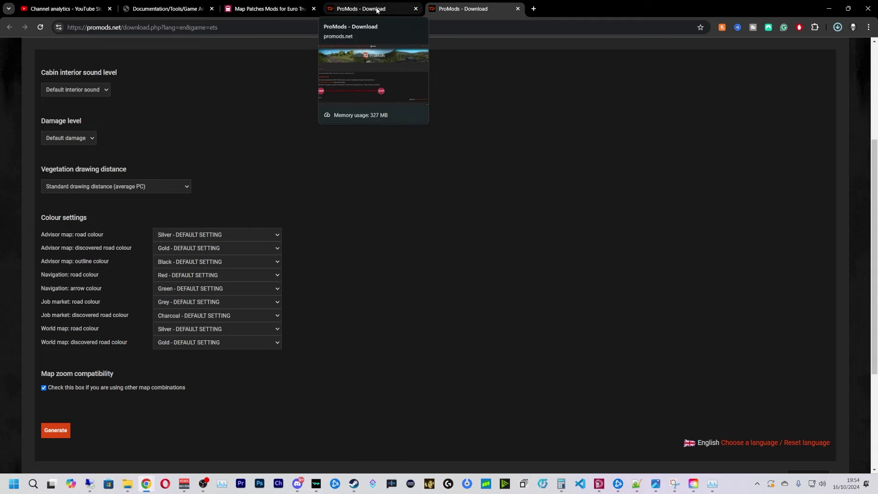
{"action": "left_click", "coordinate": [376, 10]}
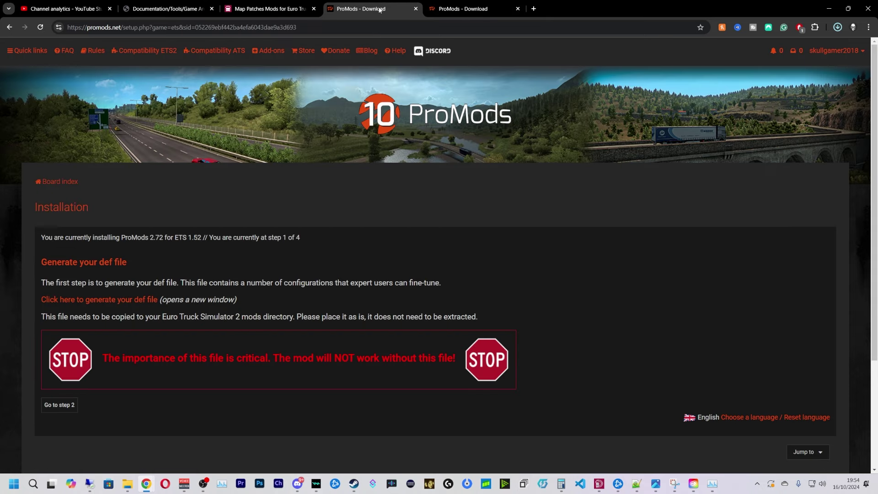
{"action": "left_click", "coordinate": [68, 407]}
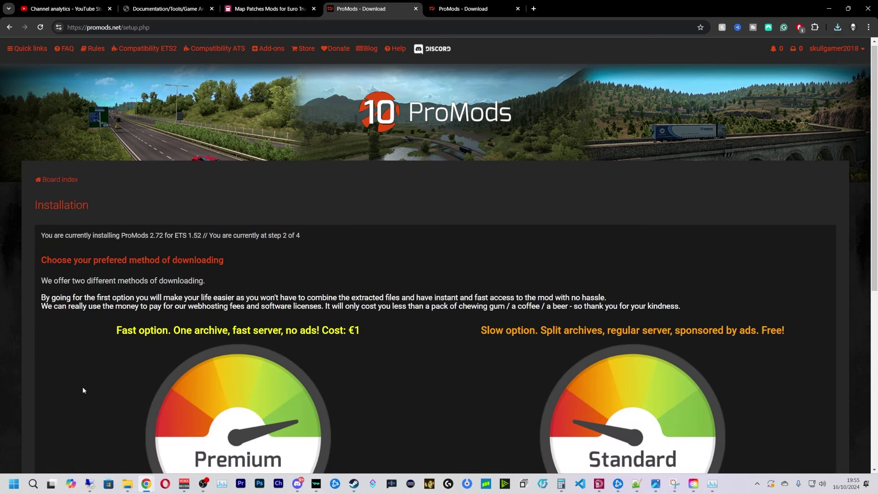
{"action": "scroll", "coordinate": [83, 390], "scroll_direction": "down", "scroll_amount": 3}
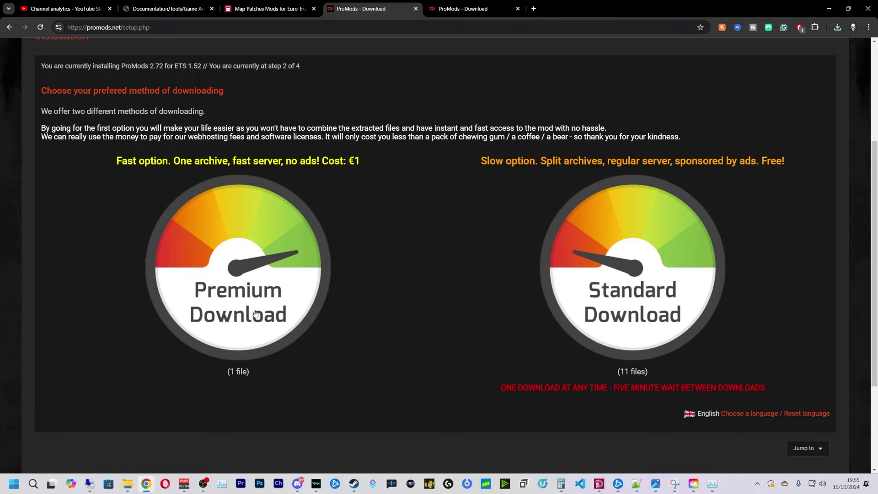
{"action": "left_click", "coordinate": [255, 314]}
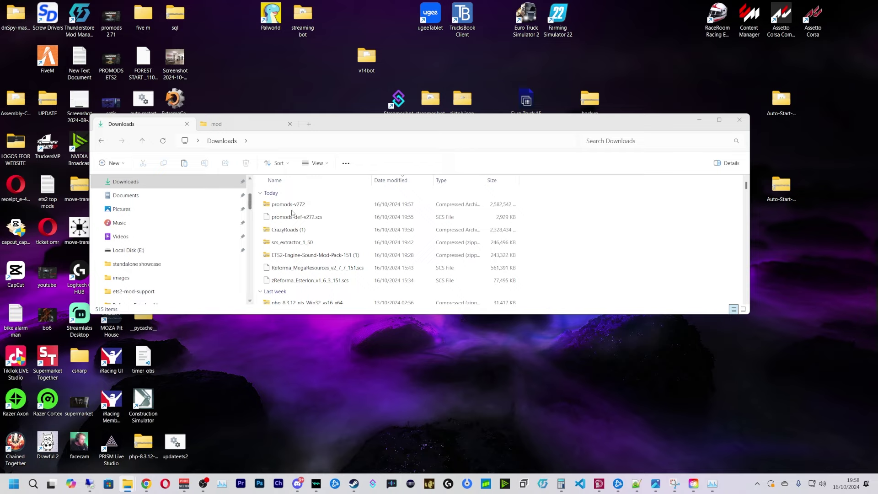
Select promods-v272 and promods-def-v272.scs in Downloads and drag them into the promods folder.
{"action": "left_click", "coordinate": [302, 218]}
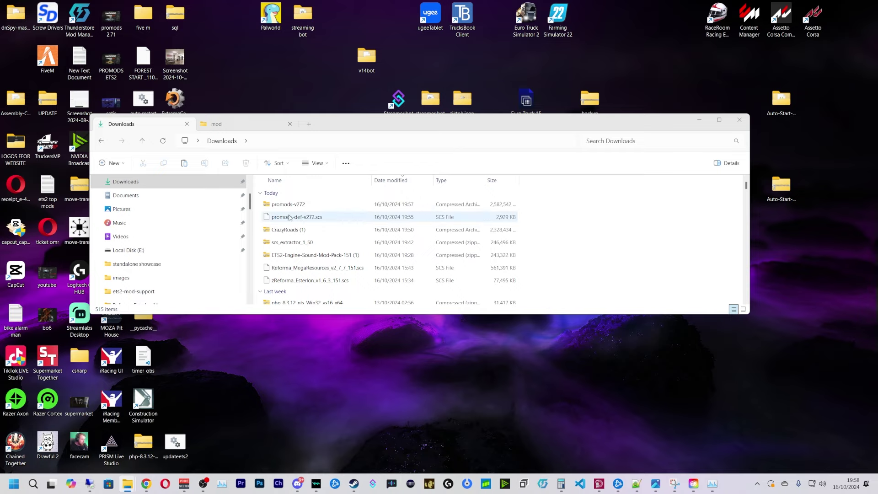
{"action": "left_click", "coordinate": [539, 211]}
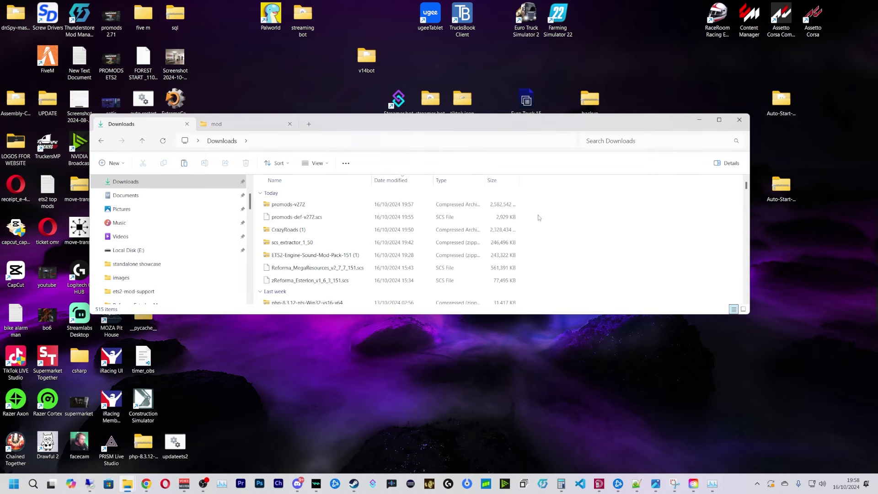
{"action": "left_click_drag", "start_coordinate": [540, 216], "coordinate": [476, 204]}
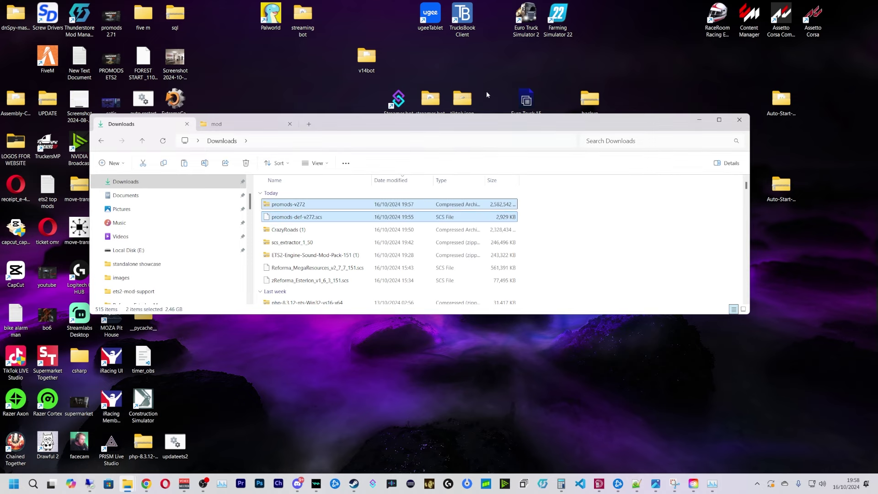
{"action": "left_click_drag", "start_coordinate": [440, 121], "coordinate": [447, 43]}
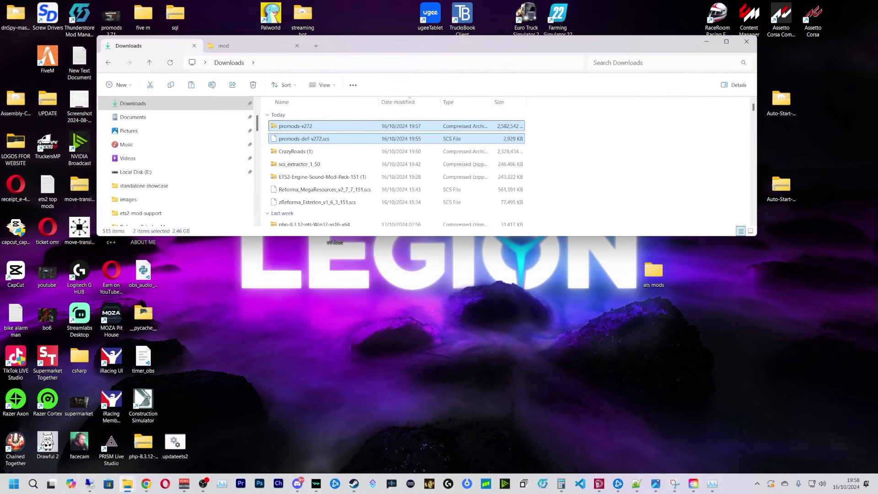
{"action": "left_click_drag", "start_coordinate": [796, 240], "coordinate": [319, 249]}
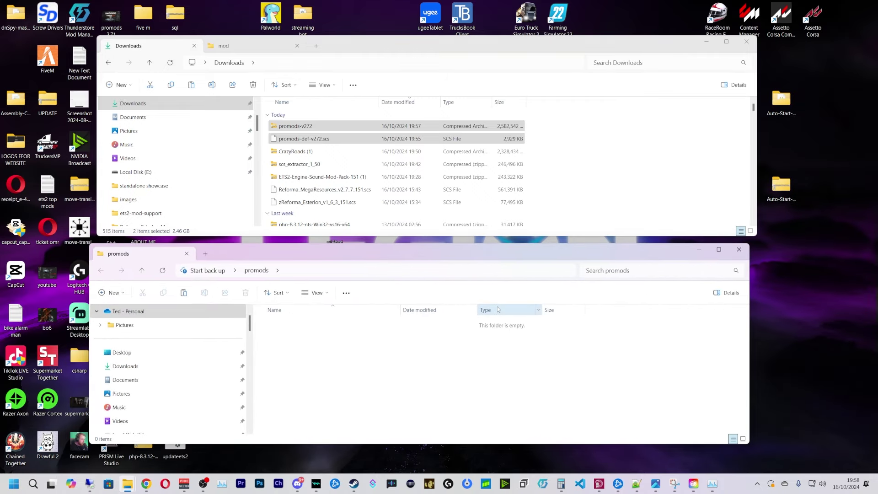
{"action": "left_click_drag", "start_coordinate": [331, 138], "coordinate": [508, 343]}
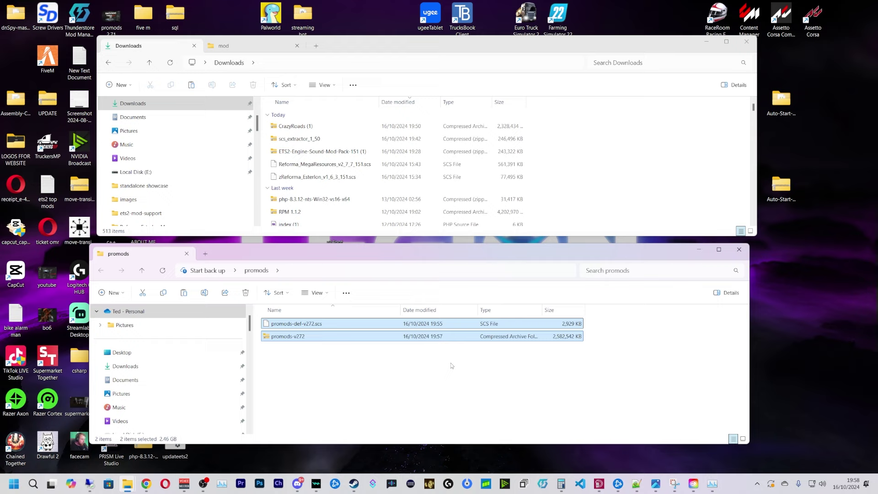
{"action": "left_click", "coordinate": [402, 374]}
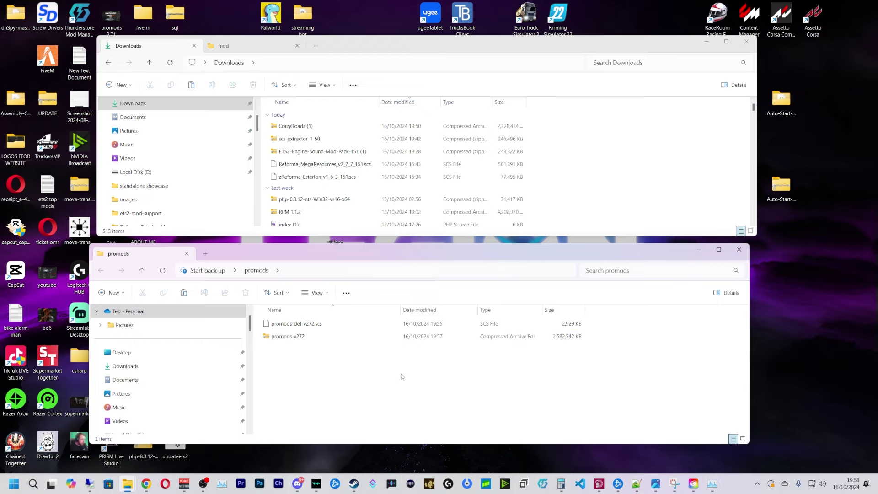
Extract the promods-v272 archive with Extract All and open the extracted folder.
{"action": "left_click", "coordinate": [296, 337]}
{"action": "right_click", "coordinate": [296, 338]}
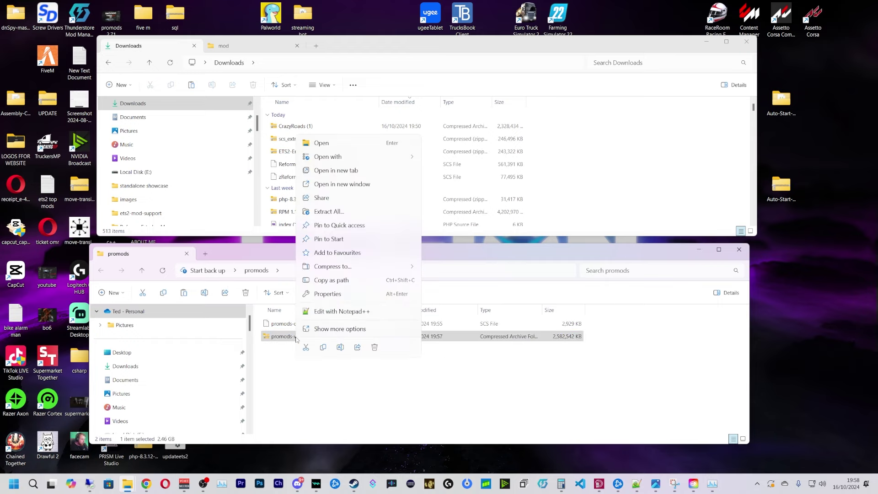
{"action": "left_click", "coordinate": [338, 211]}
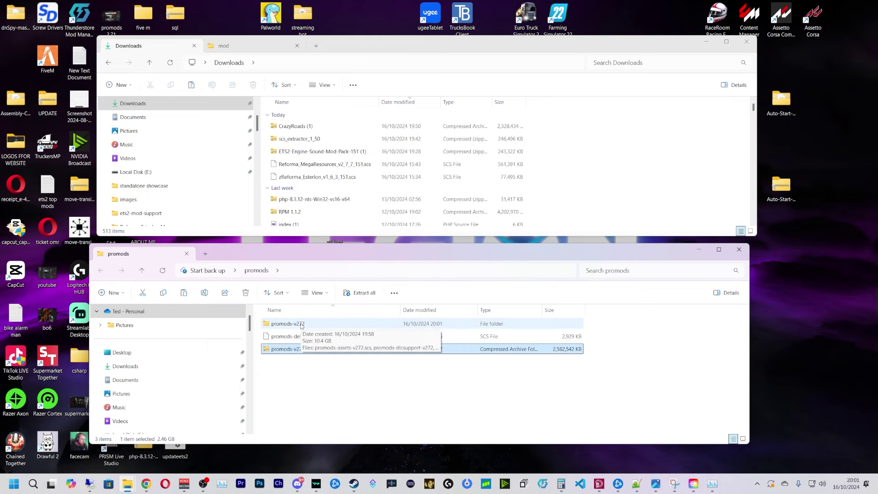
{"action": "double_click", "coordinate": [302, 324]}
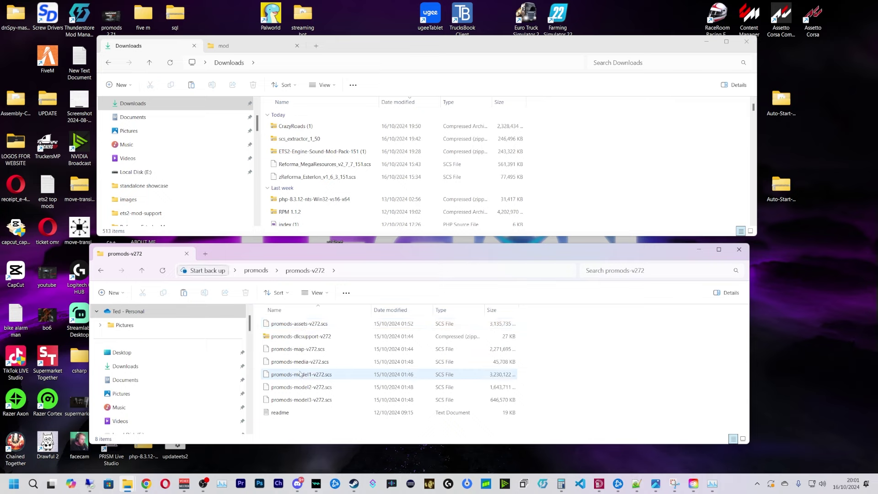
Cut the seven extracted package files and paste them into the promods folder beside the def file.
{"action": "left_click_drag", "start_coordinate": [260, 404], "coordinate": [300, 323]}
{"action": "right_click", "coordinate": [300, 339]}
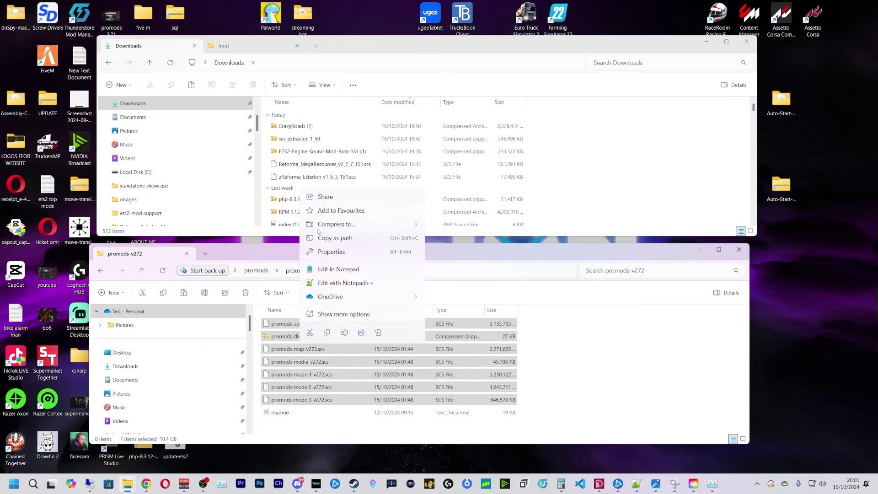
{"action": "left_click", "coordinate": [327, 331]}
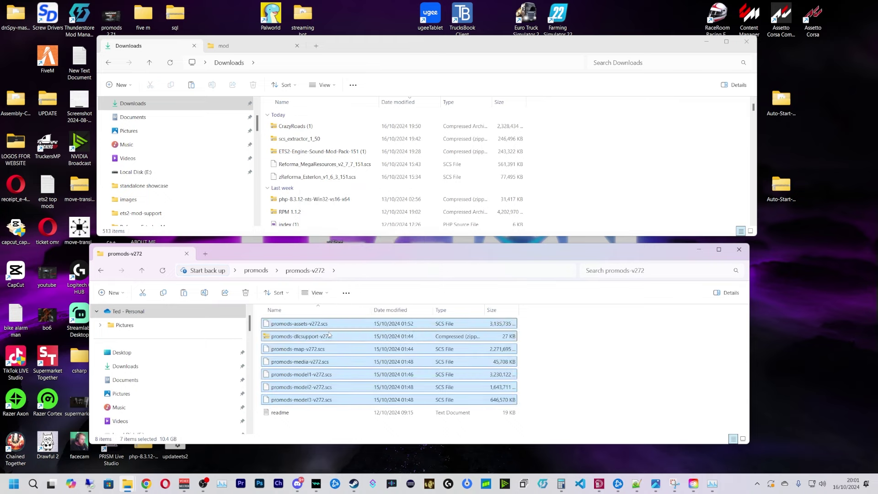
{"action": "left_click", "coordinate": [101, 273]}
{"action": "right_click", "coordinate": [317, 375]}
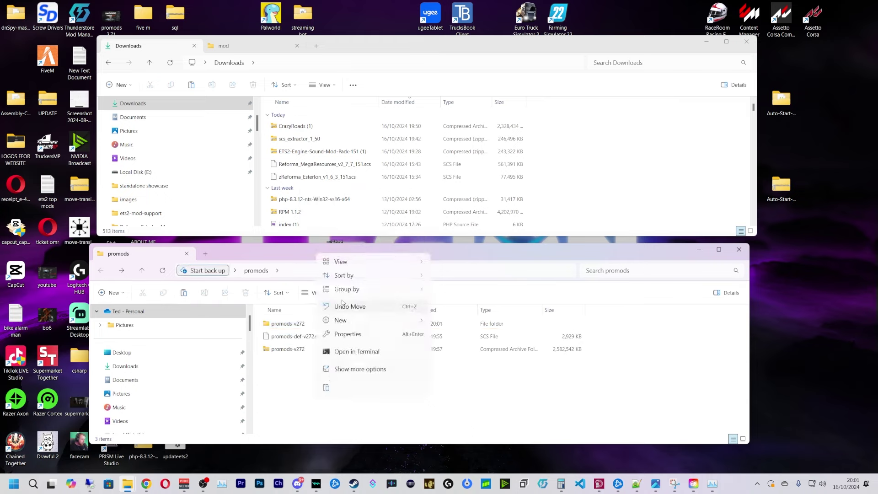
{"action": "left_click", "coordinate": [325, 389]}
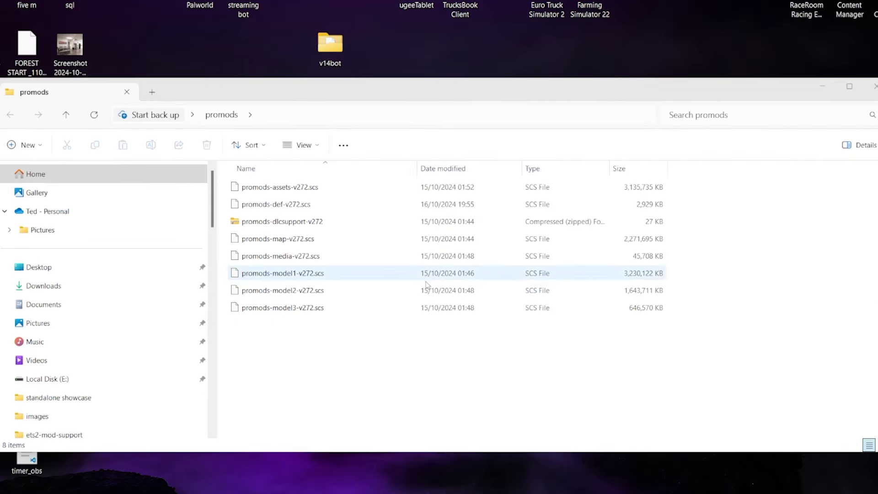
Copy all eight ProMods files from the promods folder.
{"action": "left_click_drag", "start_coordinate": [361, 346], "coordinate": [319, 187]}
{"action": "right_click", "coordinate": [317, 208]}
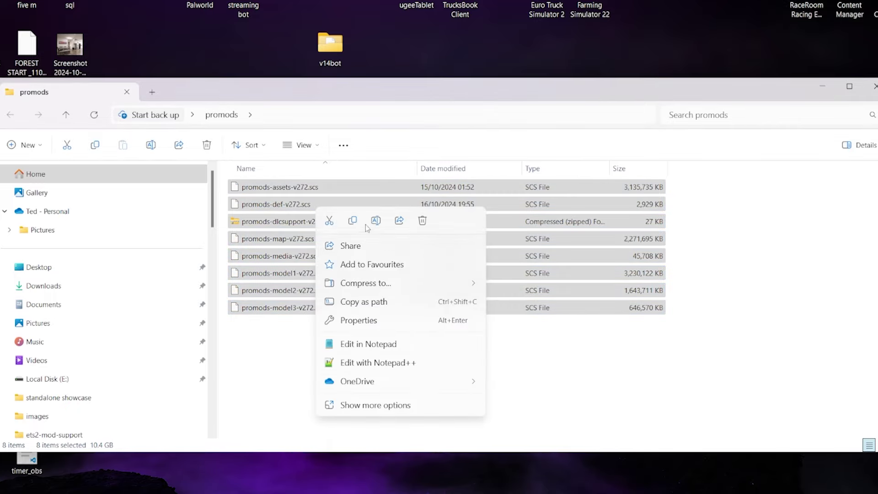
{"action": "left_click", "coordinate": [353, 221]}
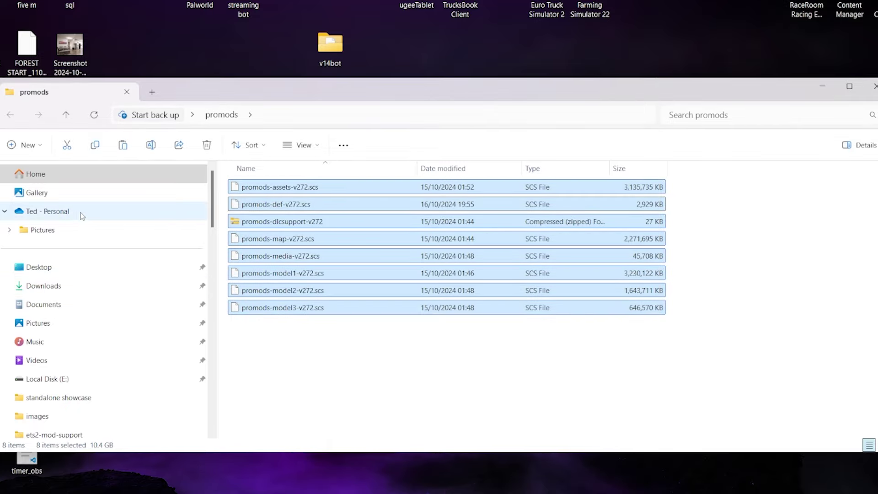
Paste them into Documents > Euro Truck Simulator 2 > mod, replacing existing files with the same names.
{"action": "left_click", "coordinate": [63, 306]}
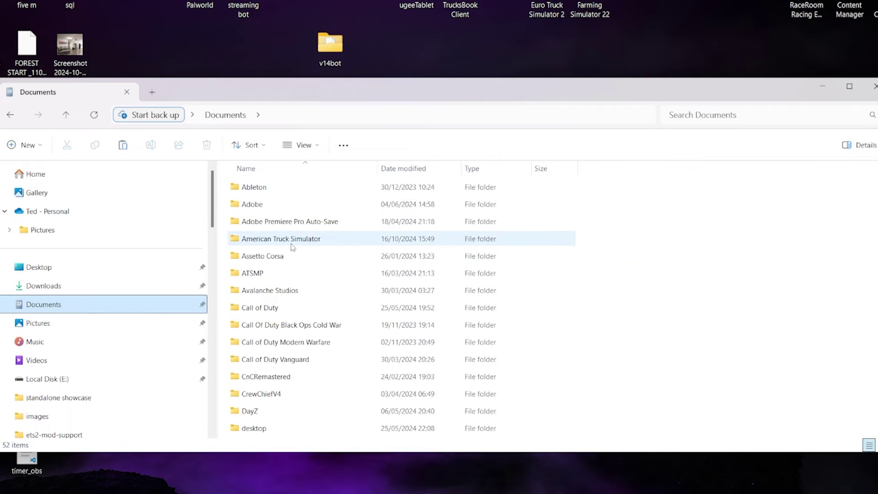
{"action": "scroll", "coordinate": [303, 311], "scroll_direction": "down", "scroll_amount": 3}
{"action": "left_click", "coordinate": [297, 346]}
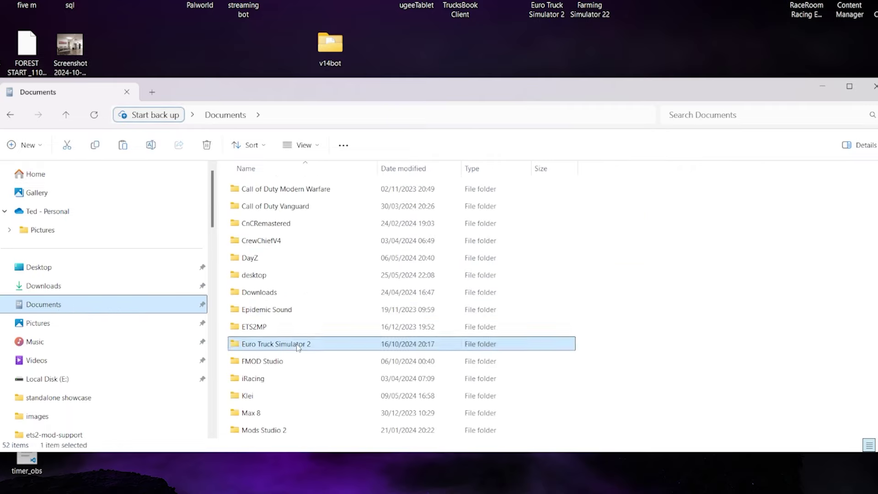
{"action": "double_click", "coordinate": [298, 347]}
{"action": "double_click", "coordinate": [273, 206]}
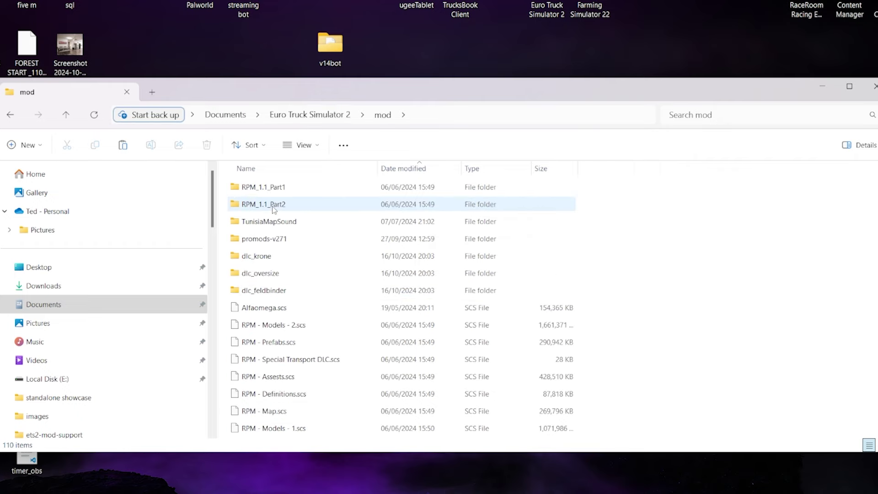
{"action": "right_click", "coordinate": [786, 276]}
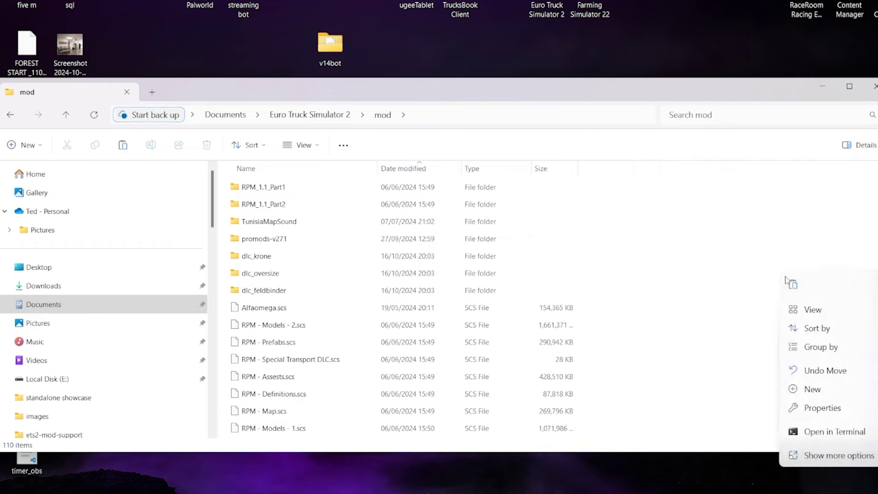
{"action": "left_click", "coordinate": [793, 284]}
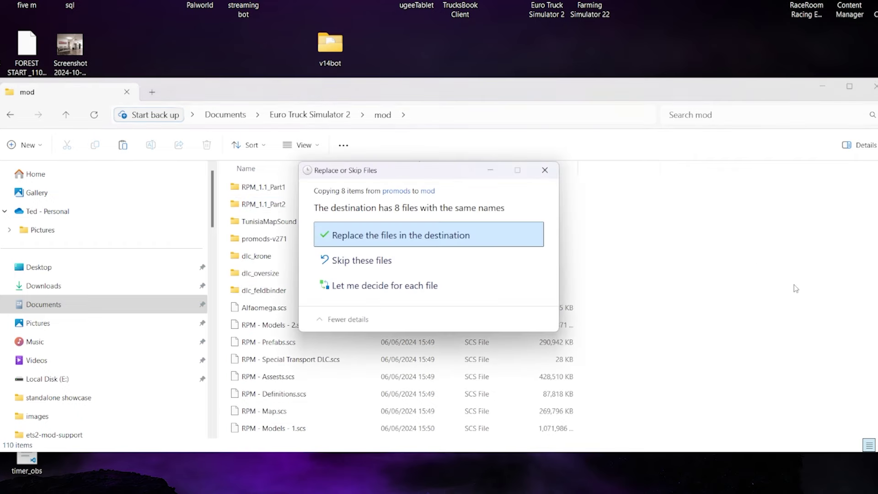
{"action": "left_click", "coordinate": [444, 240]}
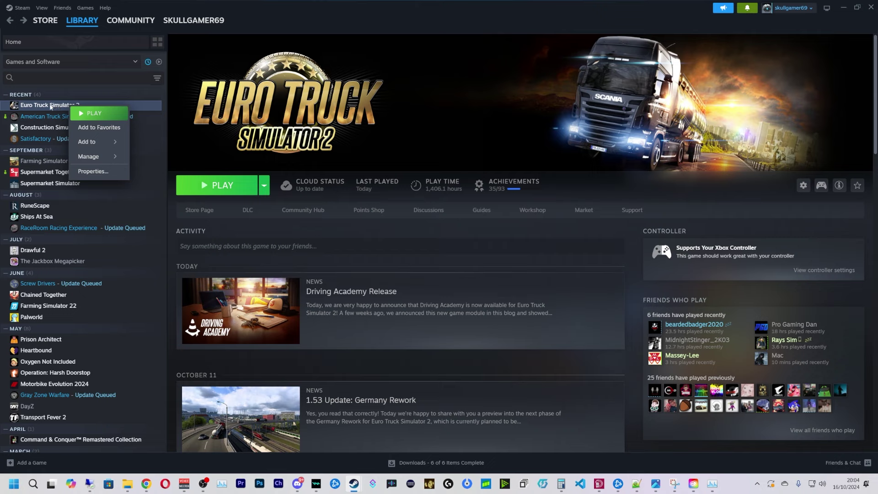
{"action": "right_click", "coordinate": [47, 106]}
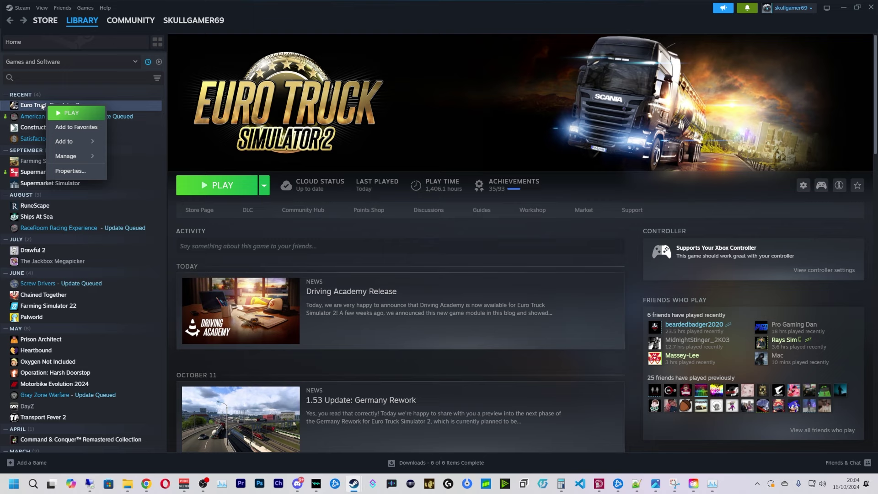
{"action": "left_click", "coordinate": [71, 171]}
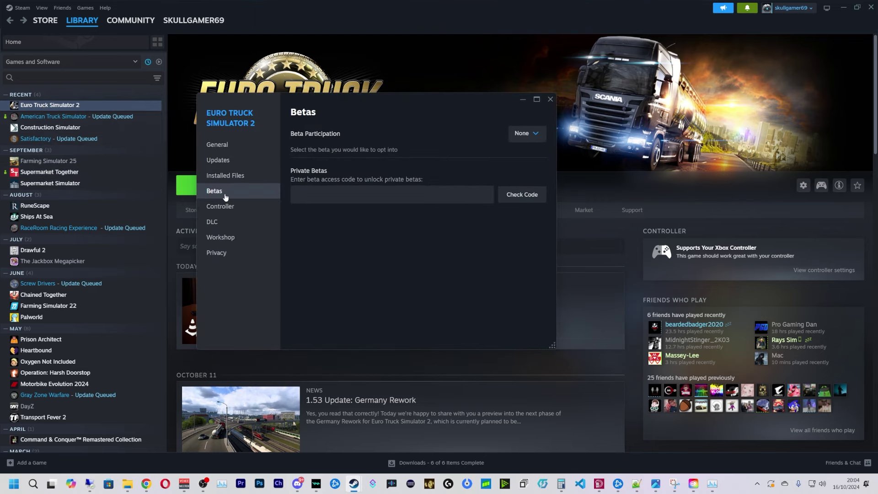
{"action": "left_click", "coordinate": [524, 137]}
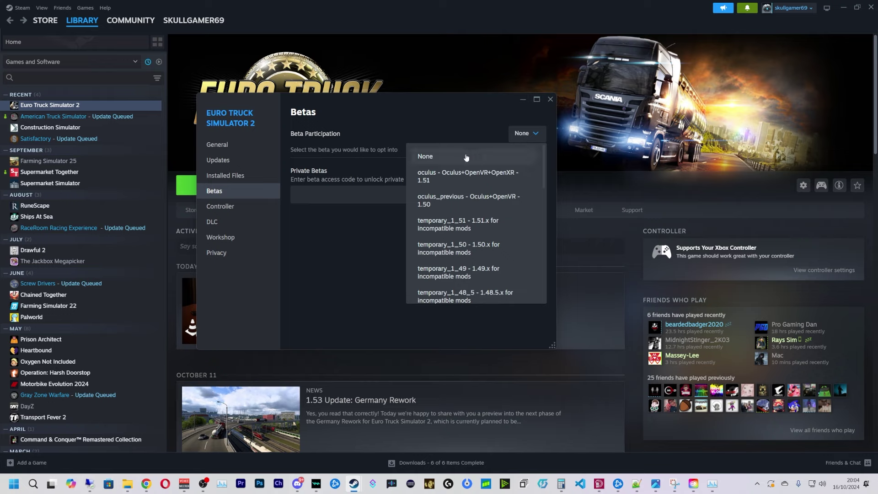
{"action": "left_click", "coordinate": [446, 157]}
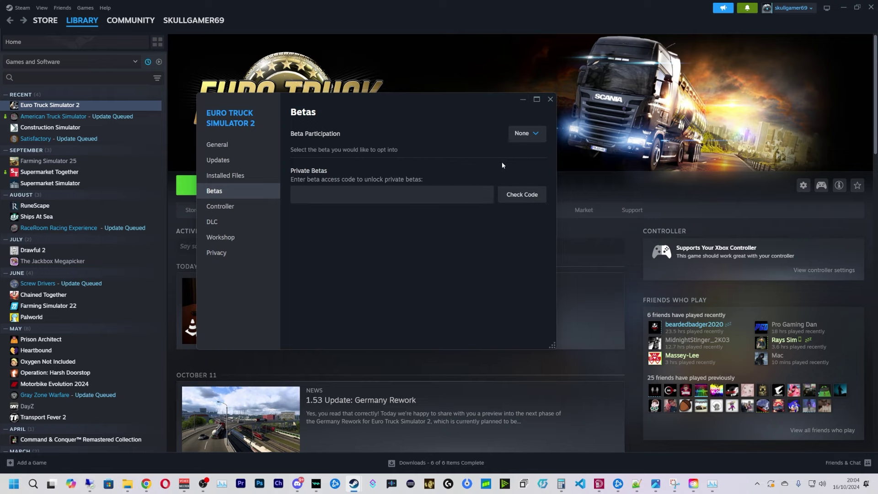
{"action": "left_click", "coordinate": [523, 134]}
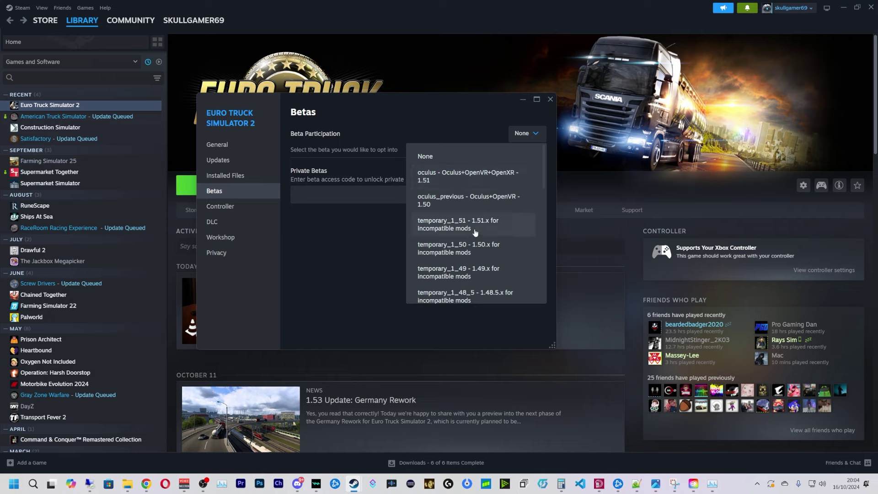
{"action": "left_click", "coordinate": [472, 156]}
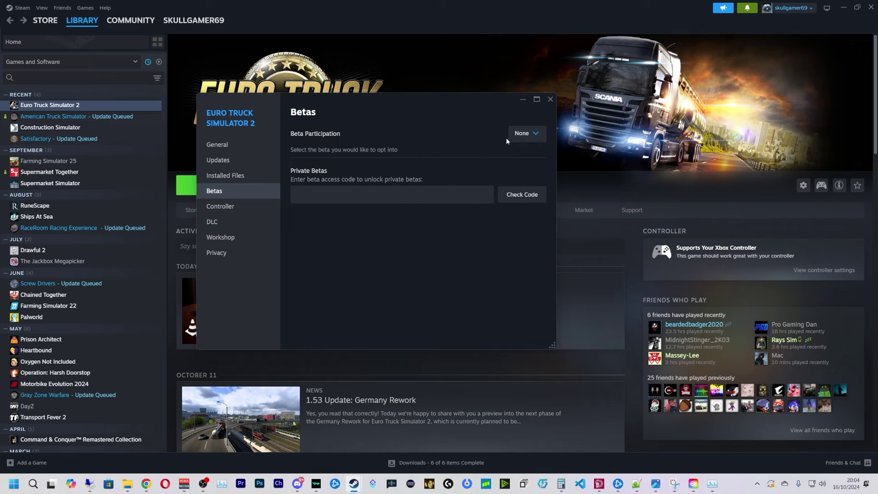
{"action": "left_click", "coordinate": [522, 101]}
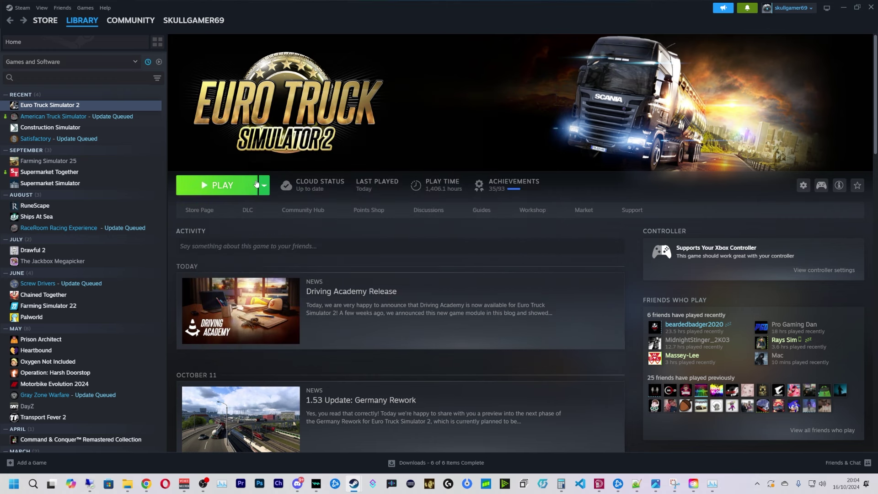
Launch Euro Truck Simulator 2 from Steam and open the current profile's settings.
{"action": "left_click", "coordinate": [214, 186]}
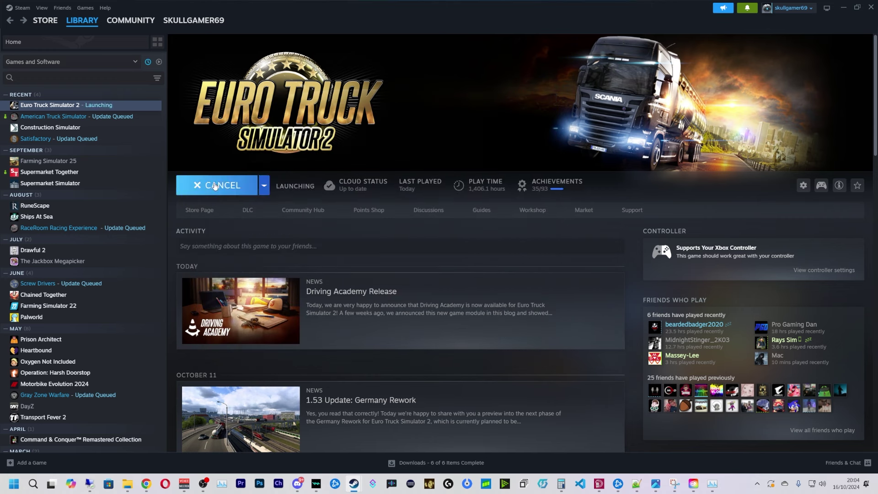
{"action": "left_click", "coordinate": [459, 318]}
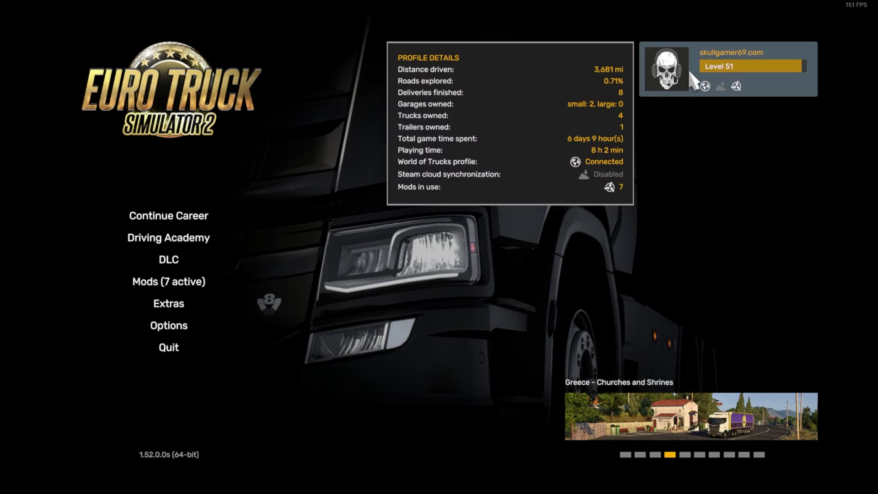
{"action": "left_click", "coordinate": [691, 74]}
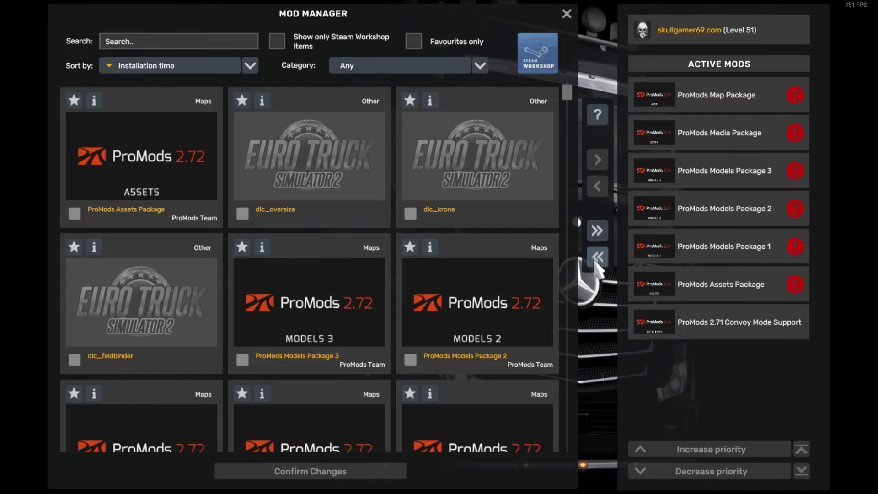
Deactivate all currently active mods in the Mod Manager.
{"action": "left_click", "coordinate": [594, 260]}
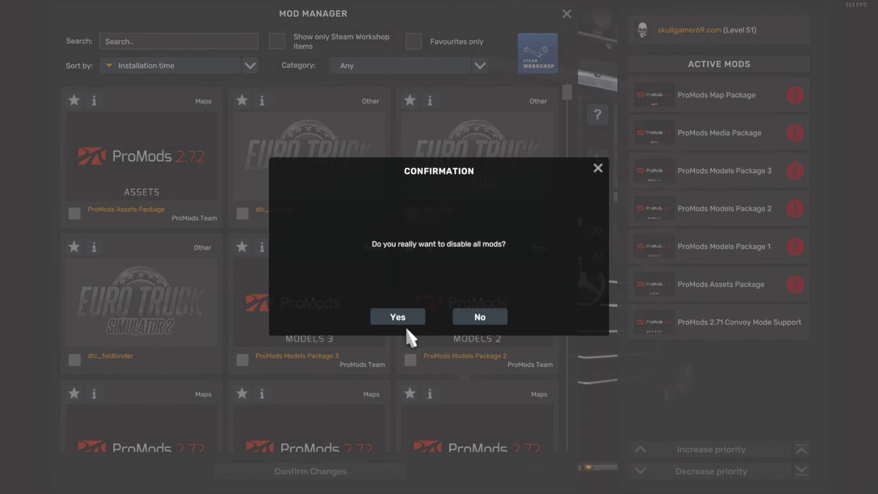
{"action": "left_click", "coordinate": [399, 320]}
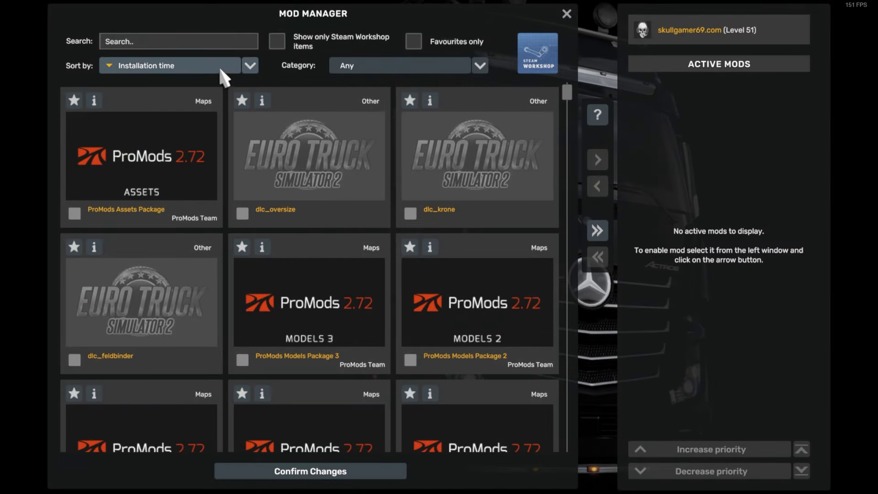
{"action": "left_click", "coordinate": [220, 73]}
{"action": "scroll", "coordinate": [206, 96], "scroll_direction": "down", "scroll_amount": 3}
Filter the available mods by searching 'promods' and return to the top of the results.
{"action": "left_click", "coordinate": [180, 40]}
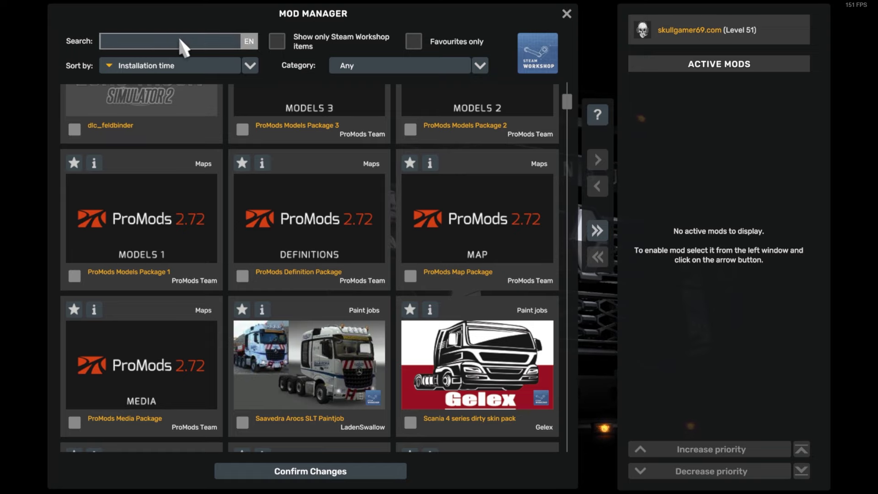
{"action": "type", "text": "pro"}
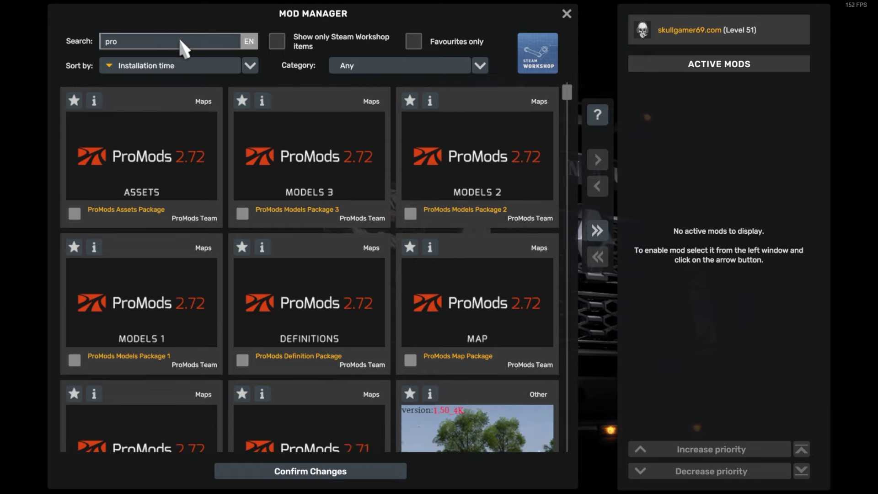
{"action": "type", "text": "mo"}
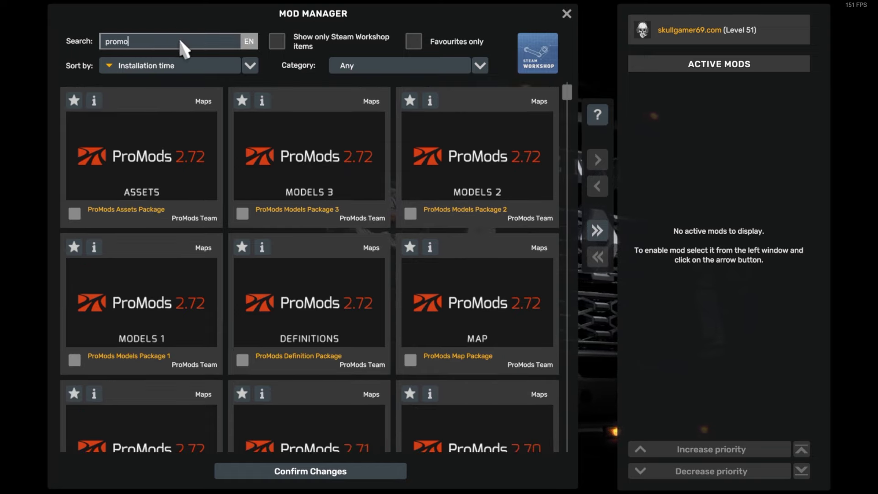
{"action": "type", "text": "ds"}
{"action": "scroll", "coordinate": [403, 261], "scroll_direction": "down", "scroll_amount": 3}
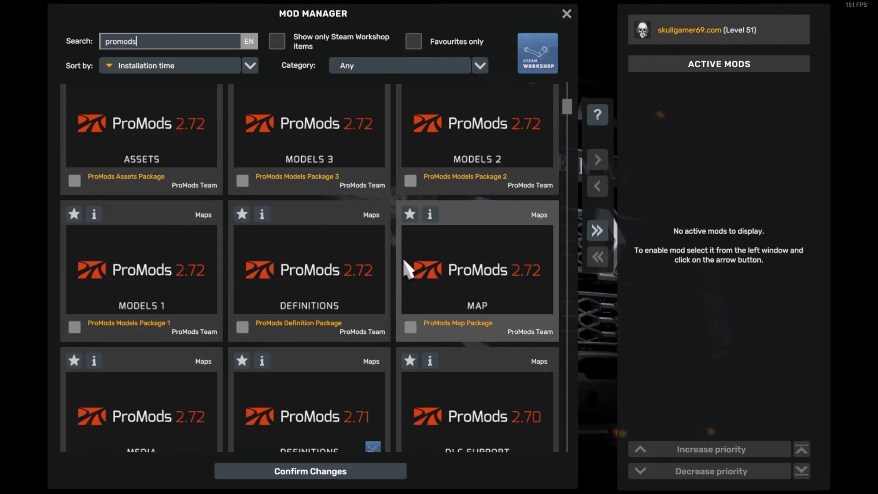
{"action": "scroll", "coordinate": [403, 257], "scroll_direction": "down", "scroll_amount": 5}
{"action": "scroll", "coordinate": [402, 257], "scroll_direction": "up", "scroll_amount": 3}
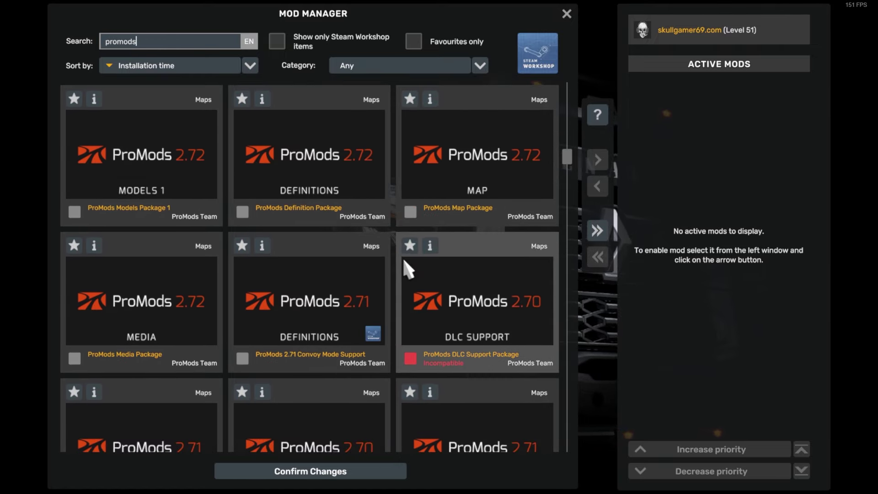
{"action": "scroll", "coordinate": [402, 259], "scroll_direction": "up", "scroll_amount": 3}
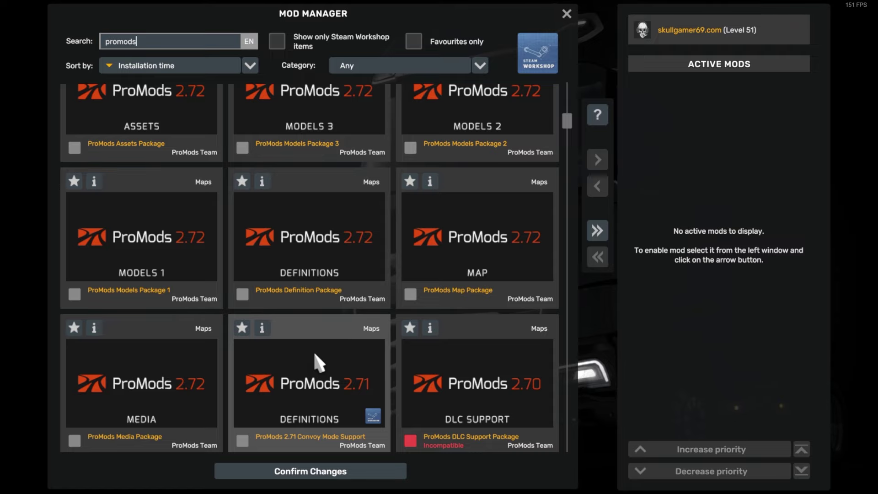
Activate the ProMods Assets Package, then Models Packages 1, 2 and 3.
{"action": "scroll", "coordinate": [331, 352], "scroll_direction": "up", "scroll_amount": 2}
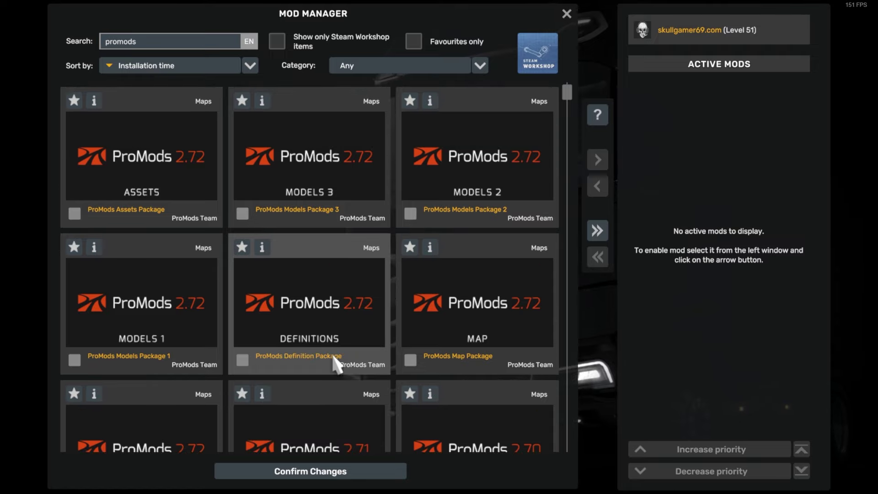
{"action": "left_click", "coordinate": [146, 206]}
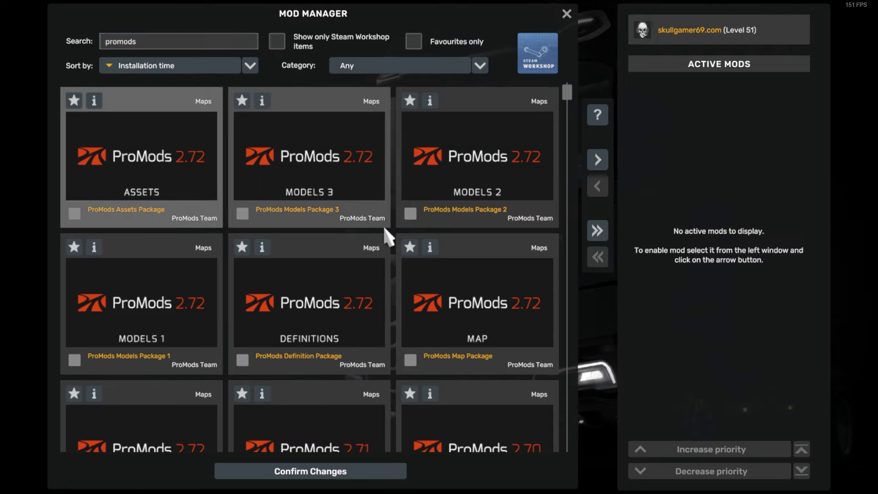
{"action": "left_click", "coordinate": [599, 161]}
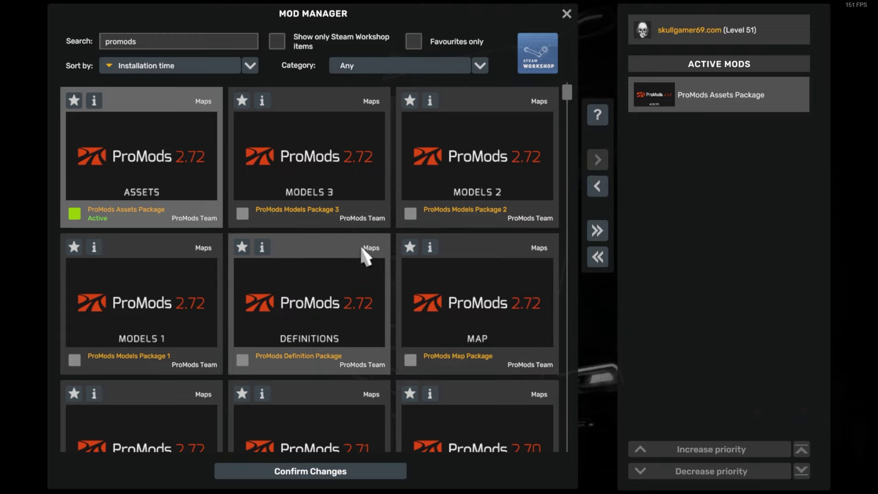
{"action": "scroll", "coordinate": [294, 255], "scroll_direction": "down", "scroll_amount": 2}
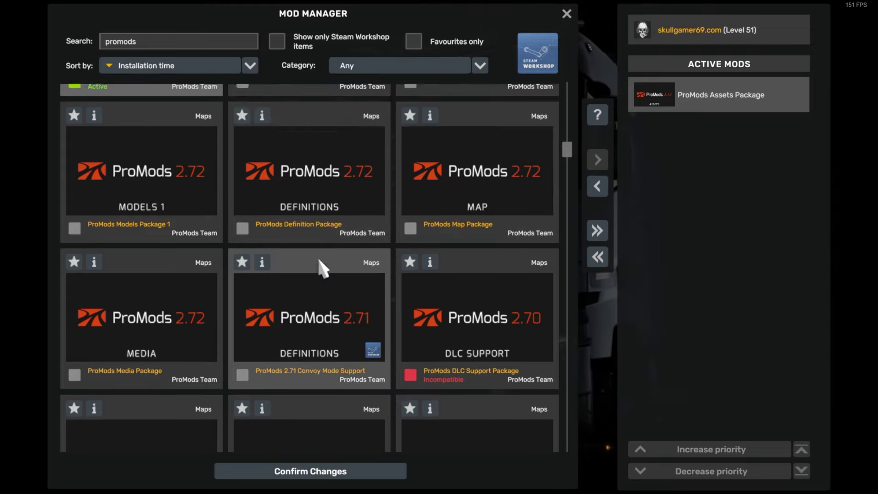
{"action": "double_click", "coordinate": [141, 192]}
{"action": "left_click", "coordinate": [526, 191]}
{"action": "left_click", "coordinate": [601, 164]}
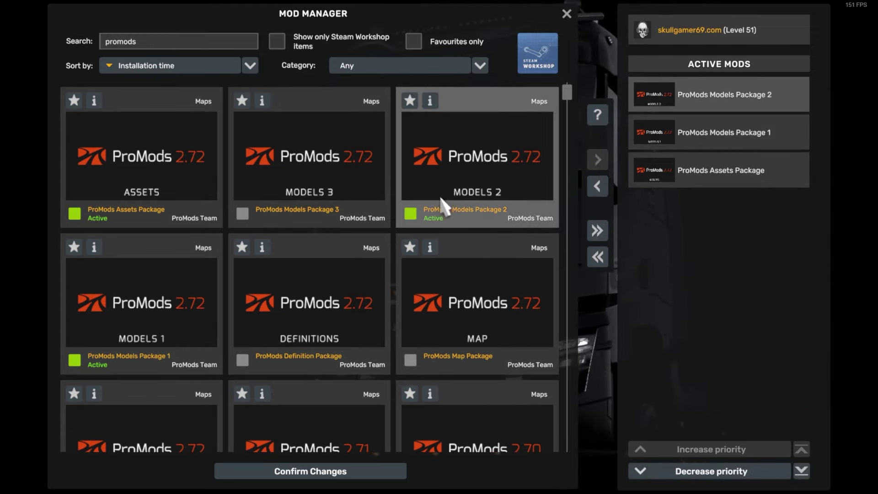
{"action": "left_click", "coordinate": [343, 196]}
{"action": "left_click", "coordinate": [604, 168]}
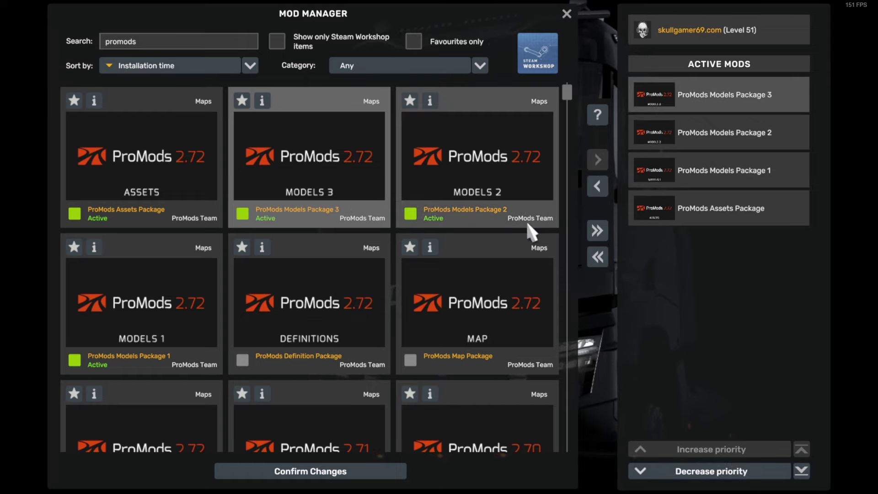
Activate the ProMods Media, Map and Definition packages in that order.
{"action": "scroll", "coordinate": [420, 326], "scroll_direction": "down", "scroll_amount": 1}
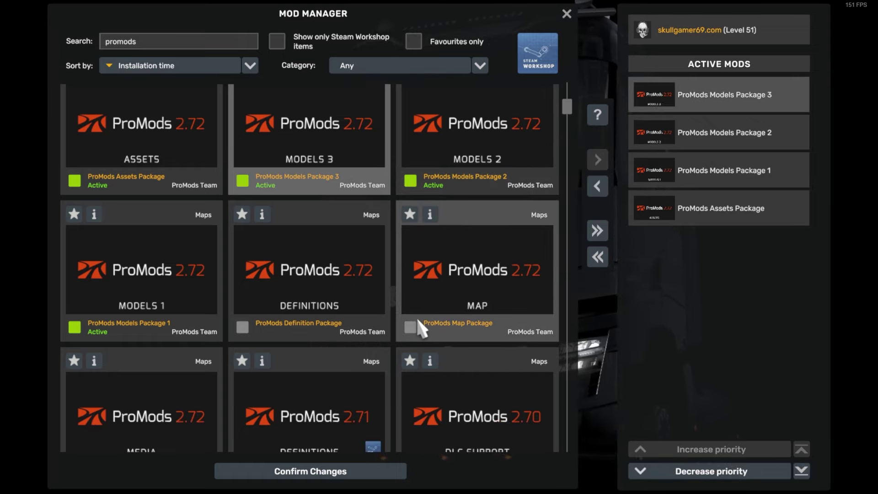
{"action": "scroll", "coordinate": [420, 326], "scroll_direction": "down", "scroll_amount": 1}
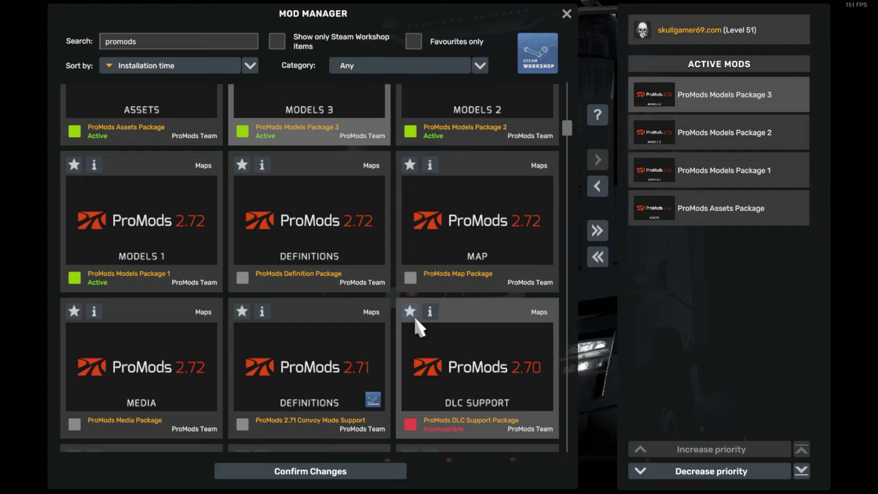
{"action": "left_click", "coordinate": [165, 408]}
{"action": "left_click", "coordinate": [598, 161]}
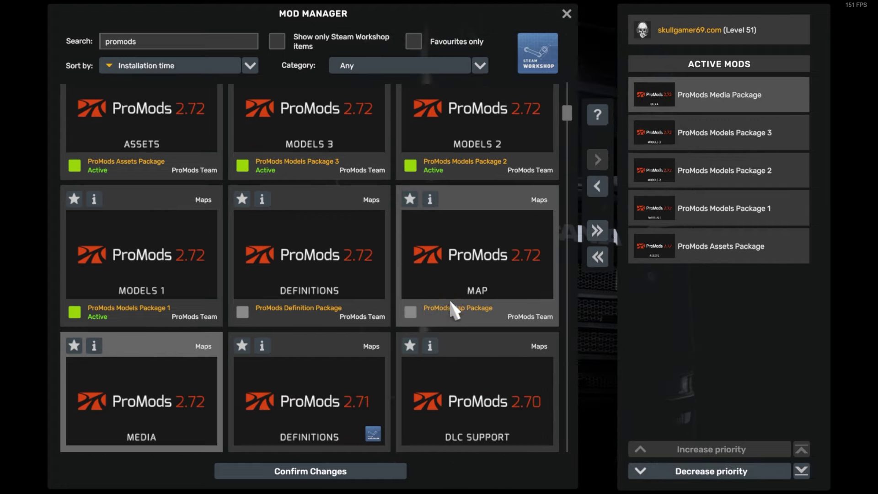
{"action": "left_click", "coordinate": [498, 268]}
{"action": "left_click", "coordinate": [596, 159]}
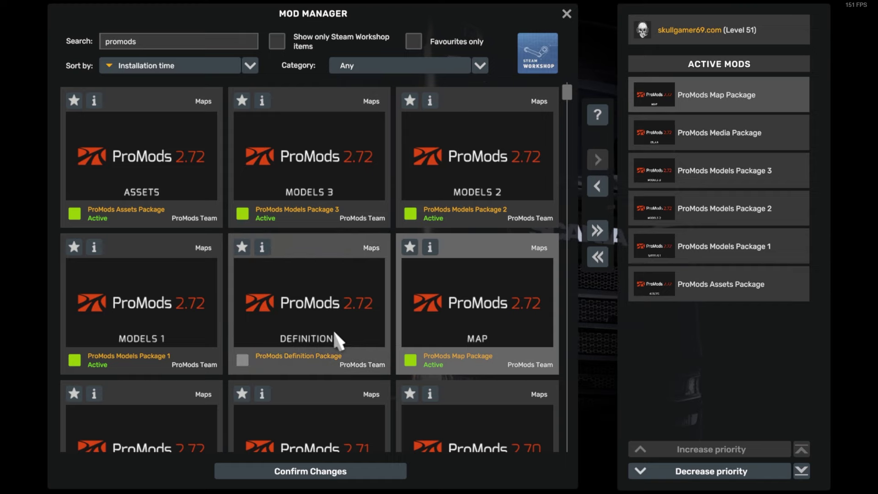
{"action": "left_click", "coordinate": [335, 333]}
{"action": "left_click", "coordinate": [596, 160]}
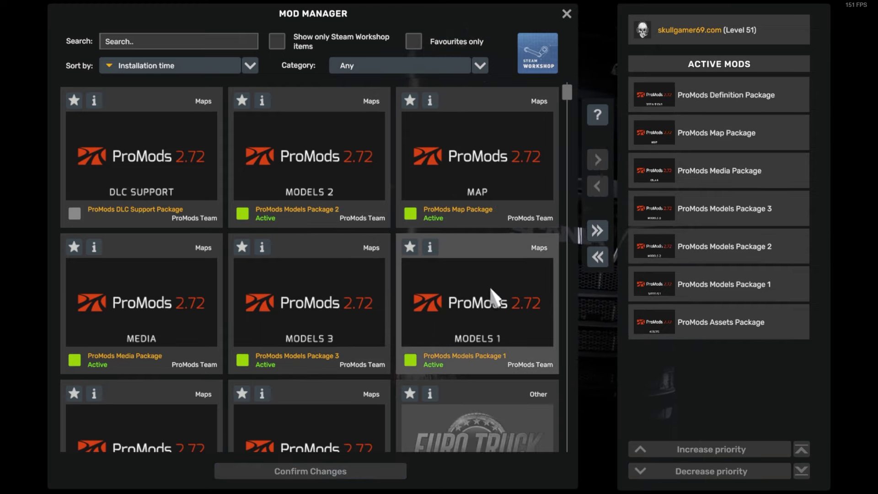
Activate the ProMods DLC Support Package and lower its priority once so it sits below Definition.
{"action": "left_click", "coordinate": [169, 173]}
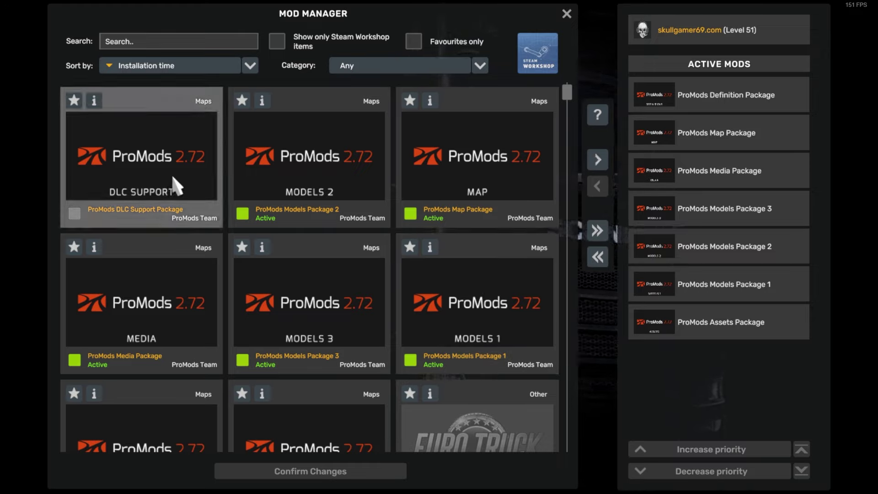
{"action": "left_click", "coordinate": [597, 159]}
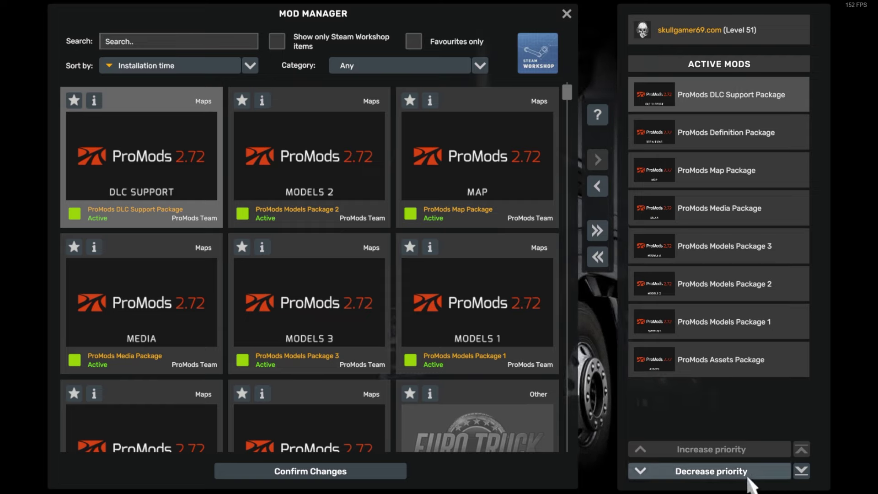
{"action": "left_click", "coordinate": [747, 476]}
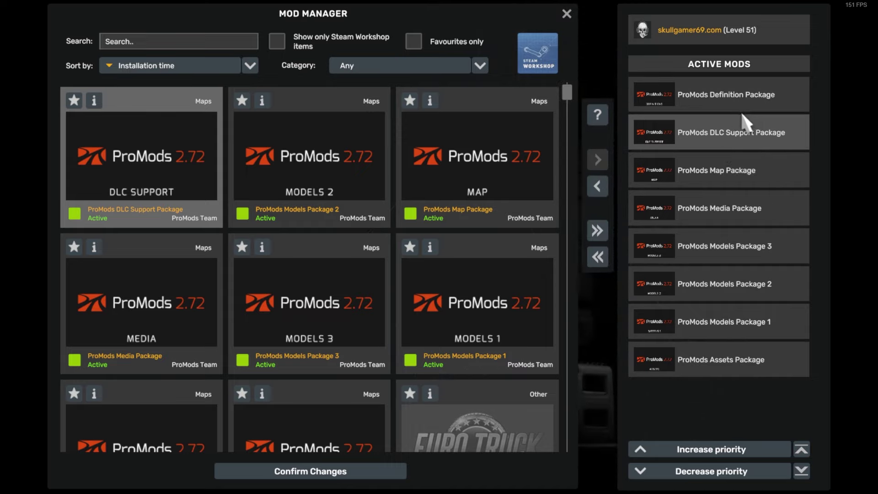
Confirm the mod changes and choose Continue Career from the main menu.
{"action": "left_click", "coordinate": [297, 473]}
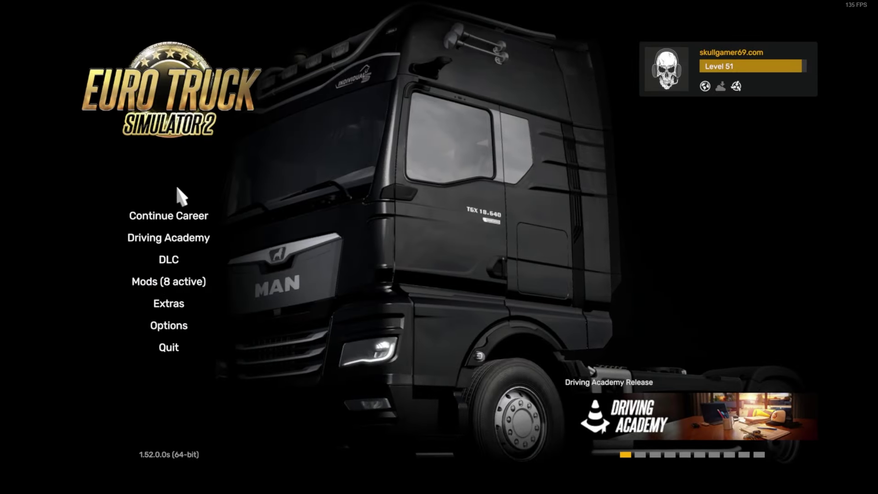
{"action": "left_click", "coordinate": [194, 226]}
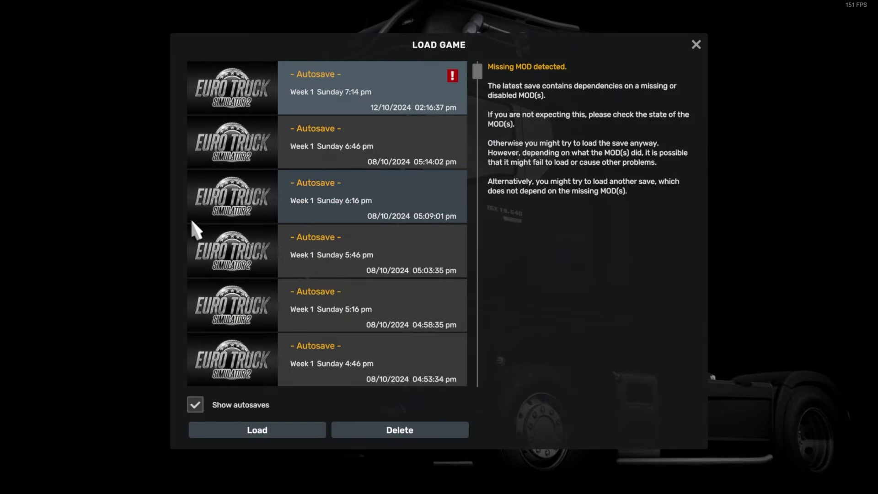
Load the chosen career save, continuing past the missing-dependencies warning into the ProMods map.
{"action": "left_click", "coordinate": [255, 431]}
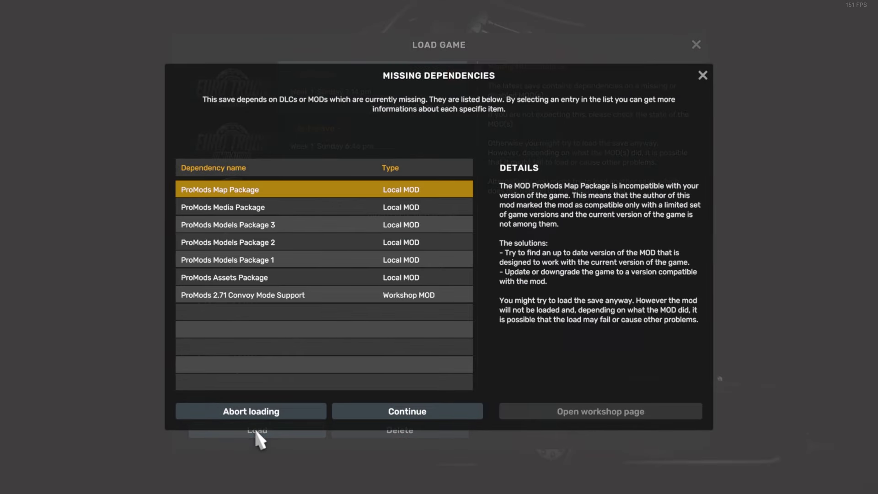
{"action": "left_click", "coordinate": [421, 410]}
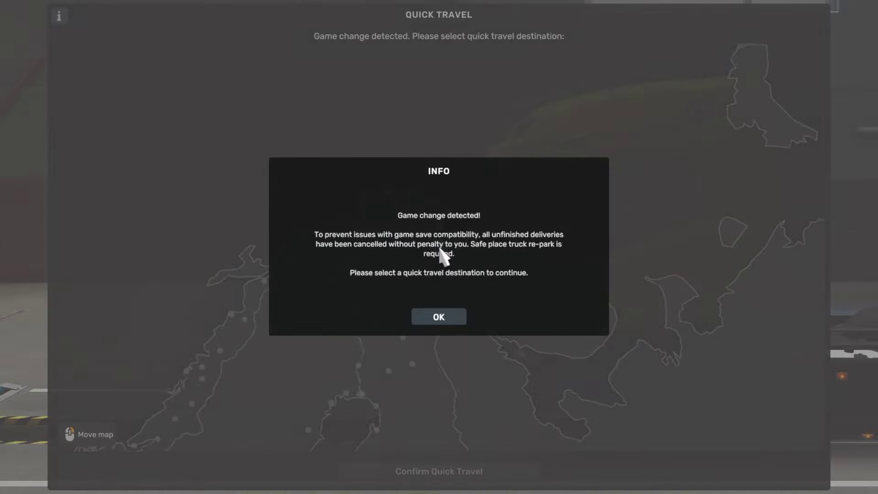
Acknowledge the game-change notice and centre the quick travel map on Germany and Poland.
{"action": "left_click", "coordinate": [426, 319]}
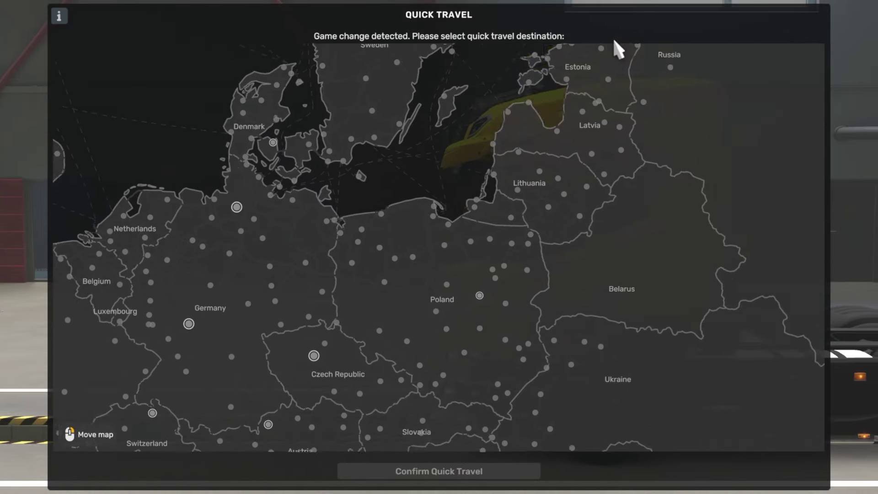
{"action": "left_click_drag", "start_coordinate": [525, 255], "coordinate": [662, 261]}
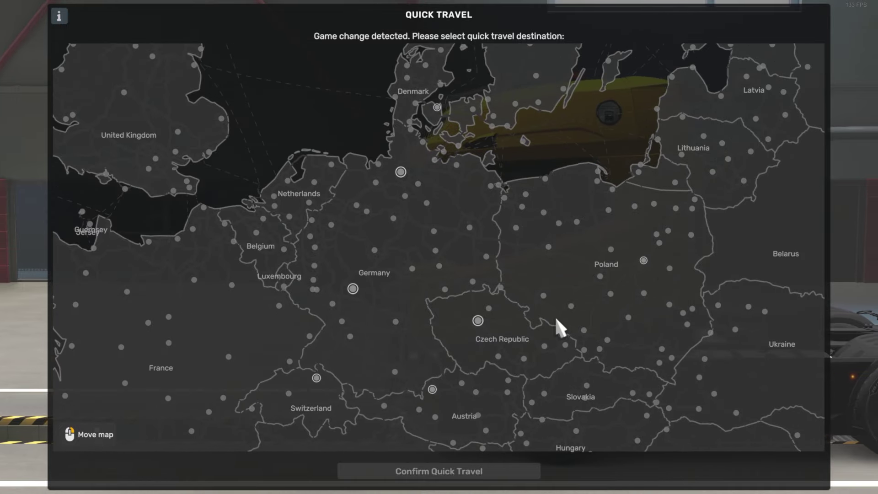